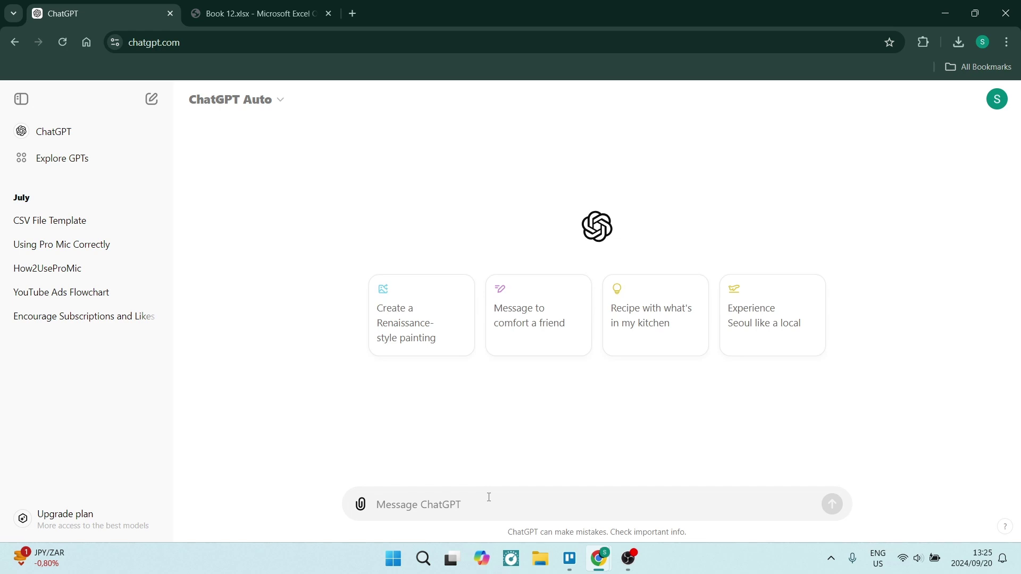
Ask ChatGPT 'give me 5 flashcard categories' and read the five categories it returns
left_click(241, 103)
left_click(232, 101)
type("give me 5 flashcard categories")
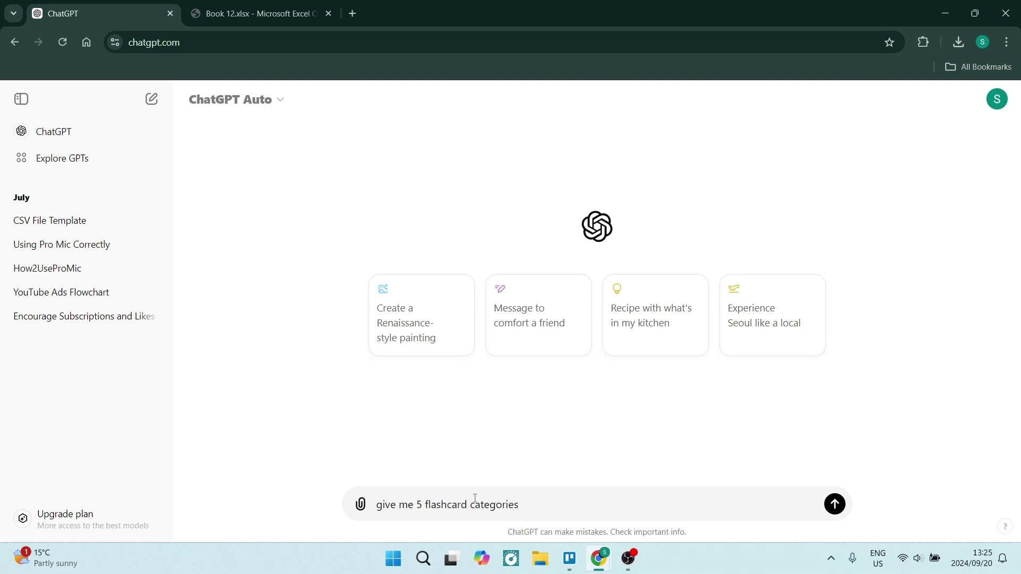
key("Return")
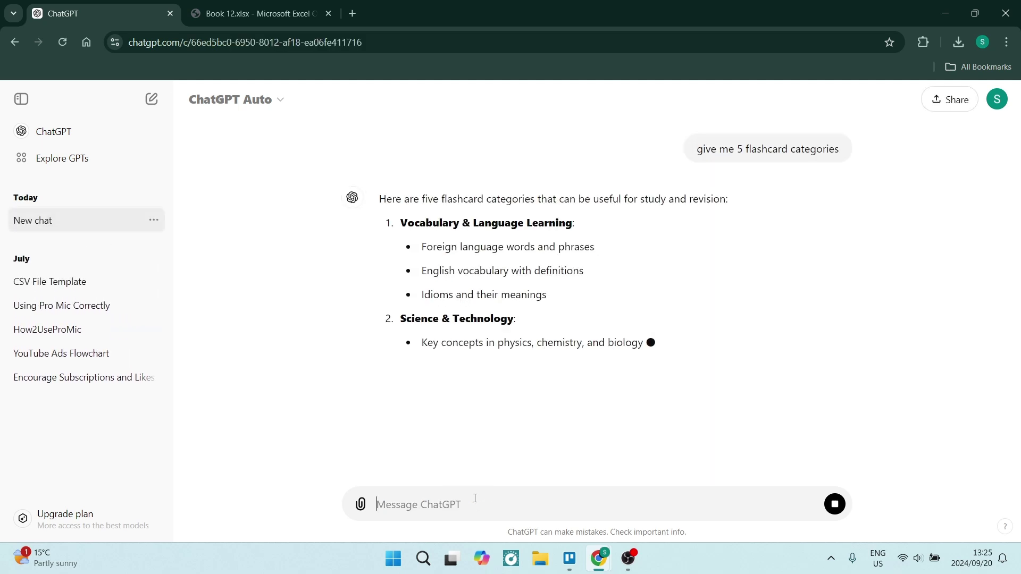
scroll(585, 457, "down", 1)
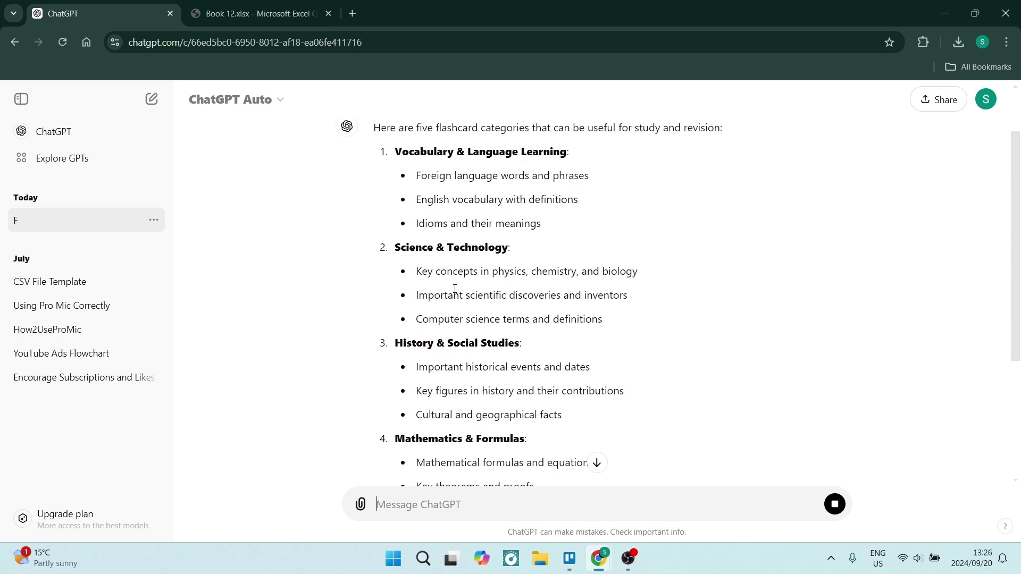
scroll(452, 309, "down", 1)
scroll(454, 364, "up", 3)
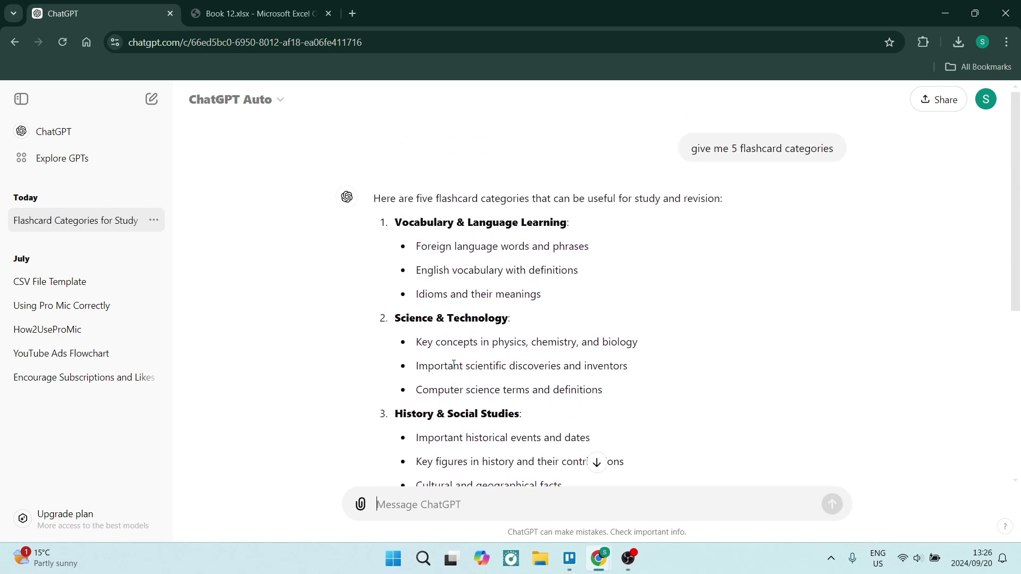
scroll(452, 356, "down", 5)
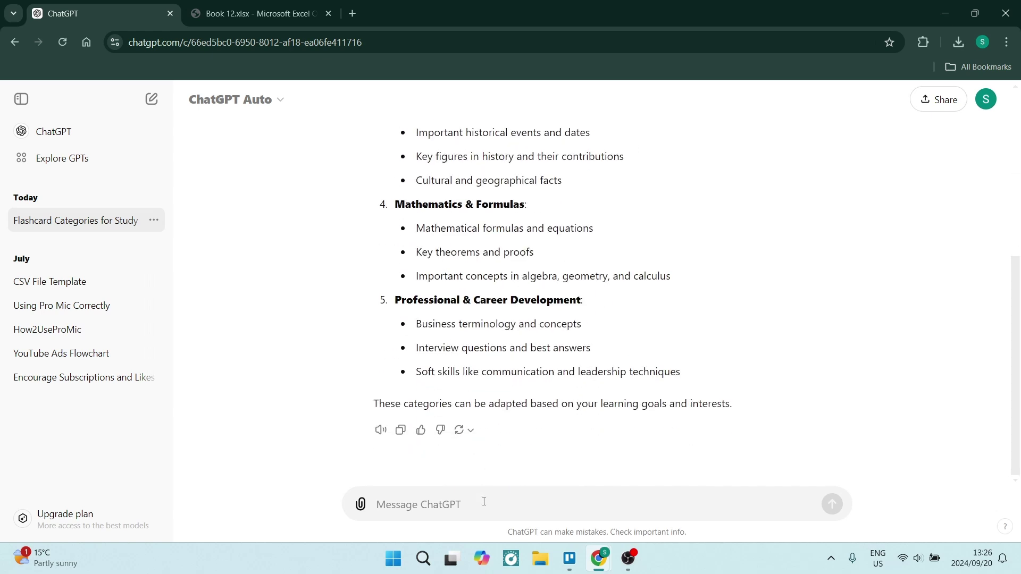
Ask ChatGPT to create 5 flashcards for each category and read through the reply
type("create 5 flashcards for ")
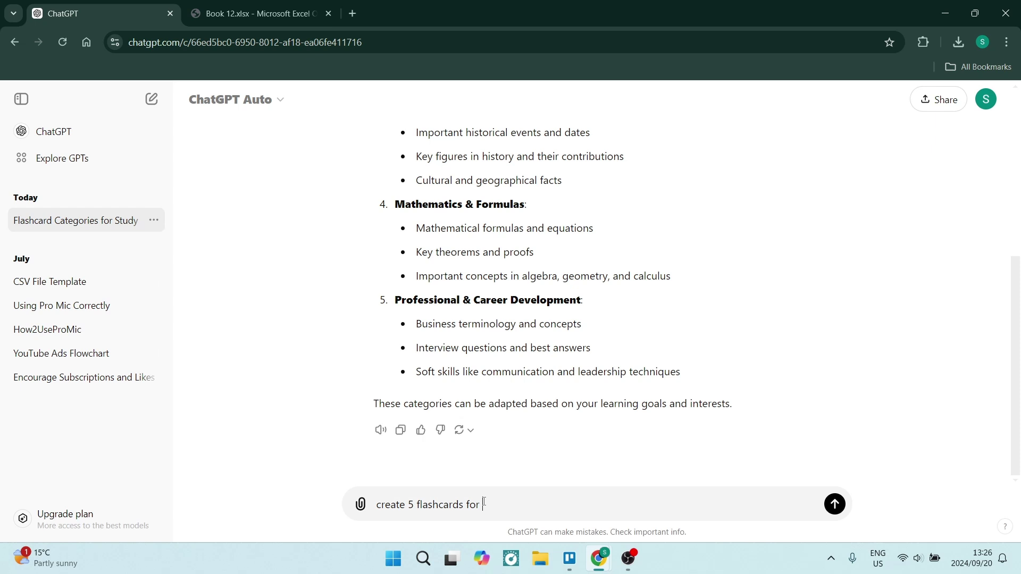
type("each of these categories")
key("Return")
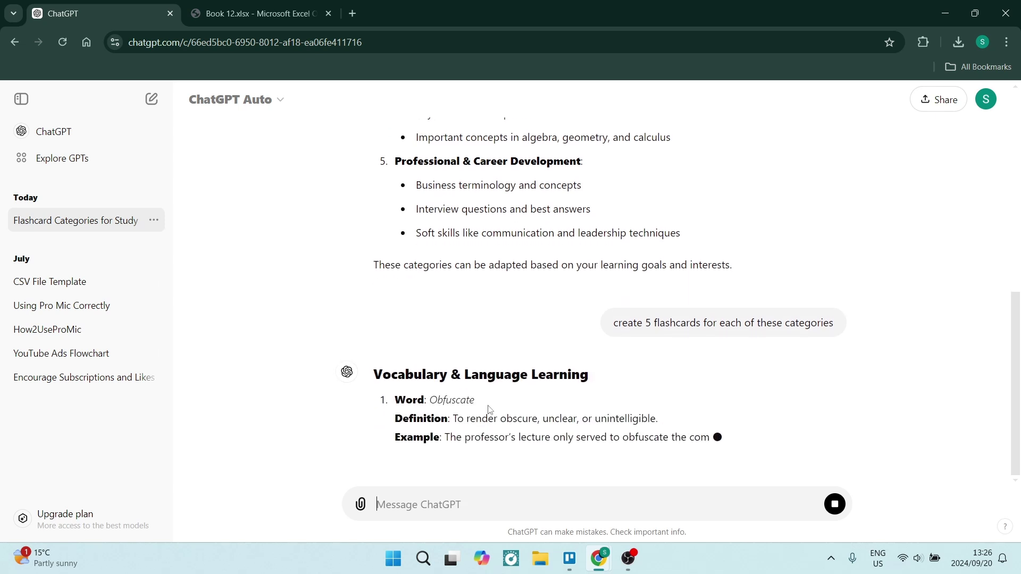
scroll(493, 347, "up", 5)
scroll(493, 347, "up", 4)
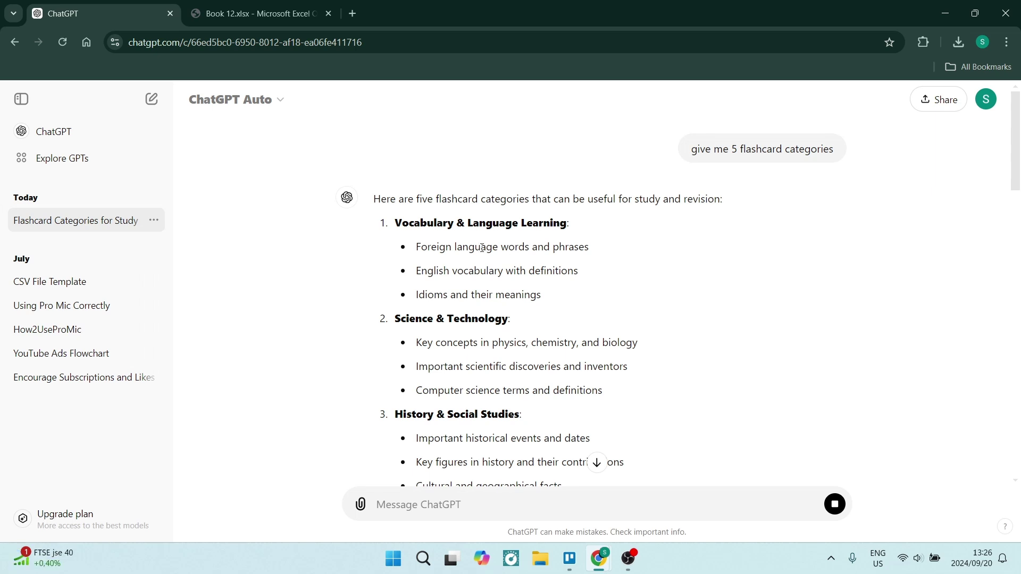
scroll(465, 243, "down", 10)
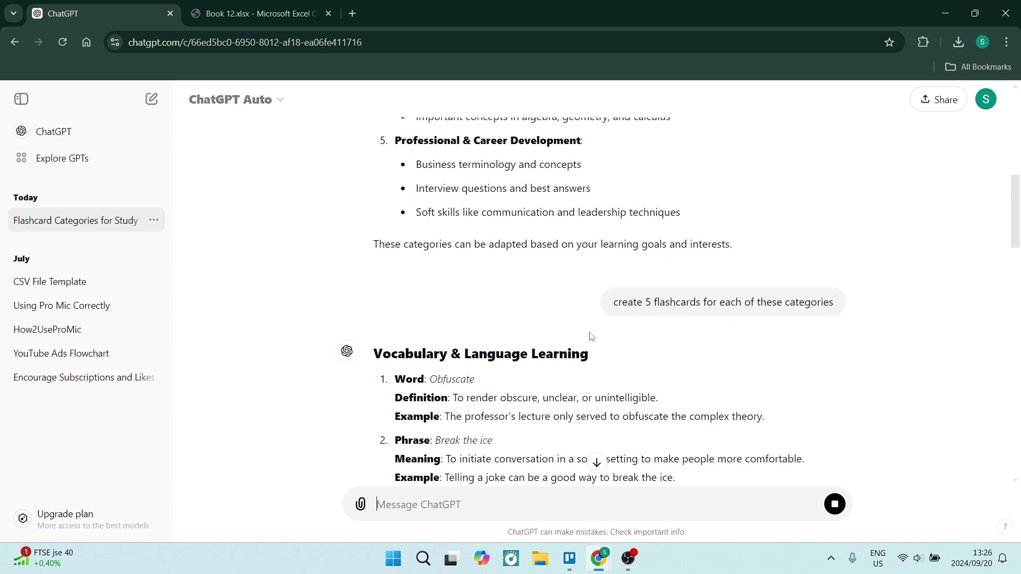
scroll(461, 379, "down", 1)
scroll(461, 379, "down", 5)
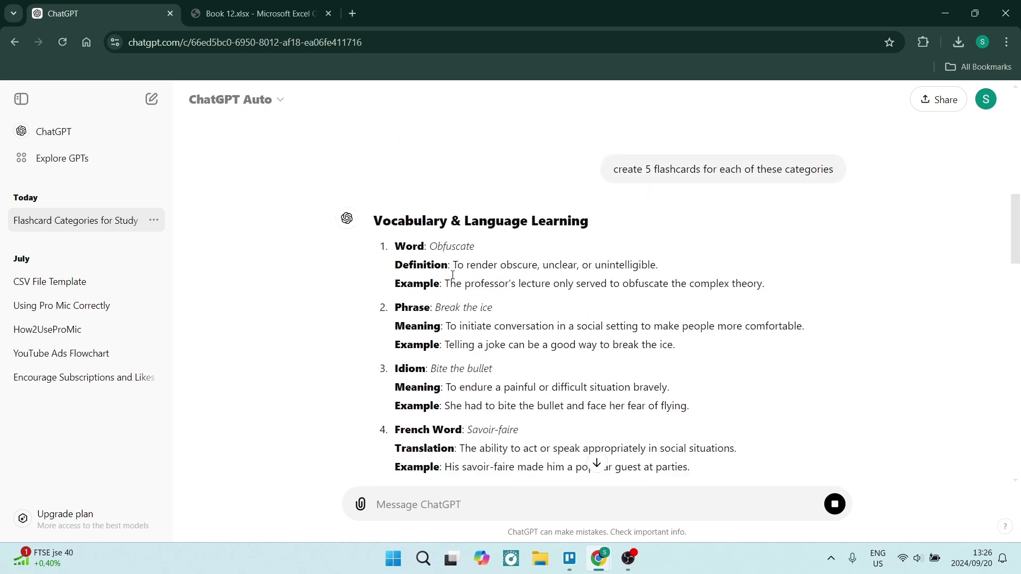
scroll(431, 202, "up", 3)
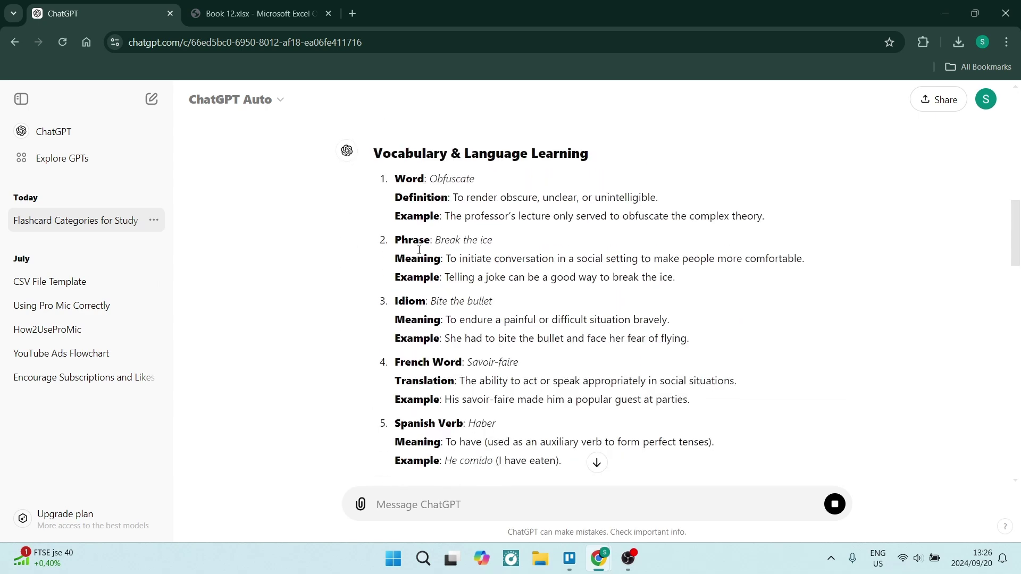
scroll(420, 196, "down", 6)
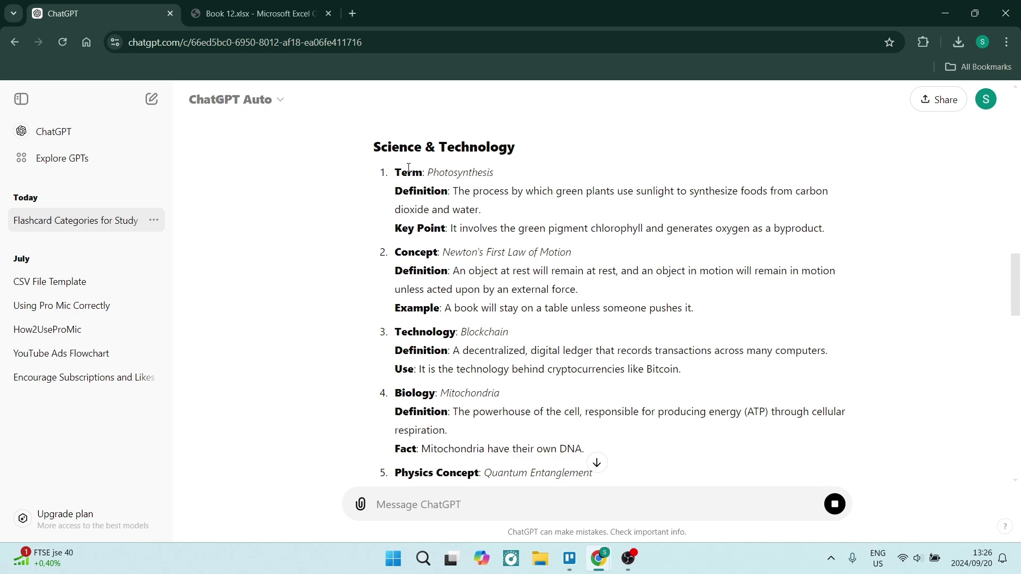
scroll(418, 245, "down", 15)
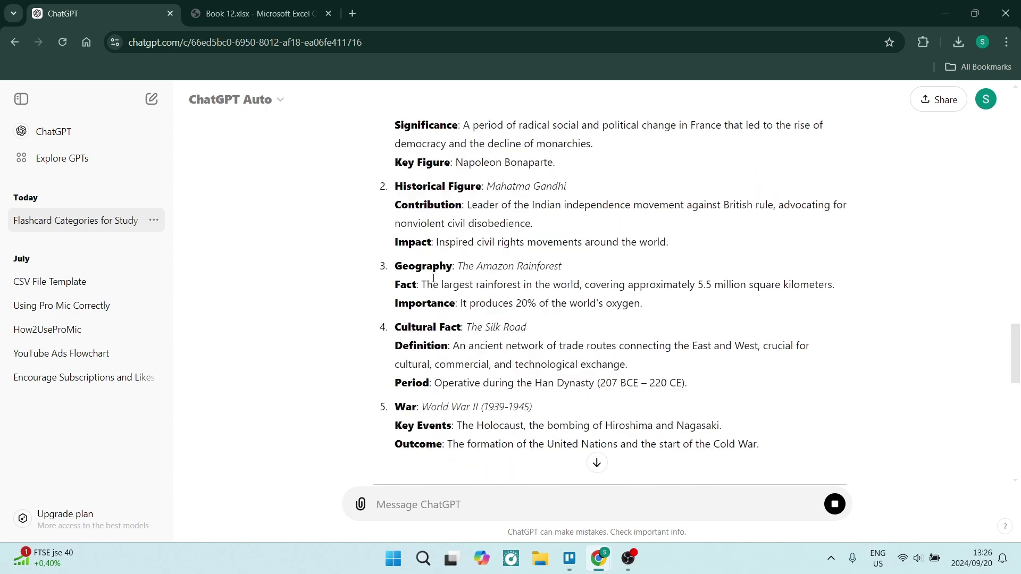
scroll(434, 278, "down", 7)
scroll(434, 279, "up", 3)
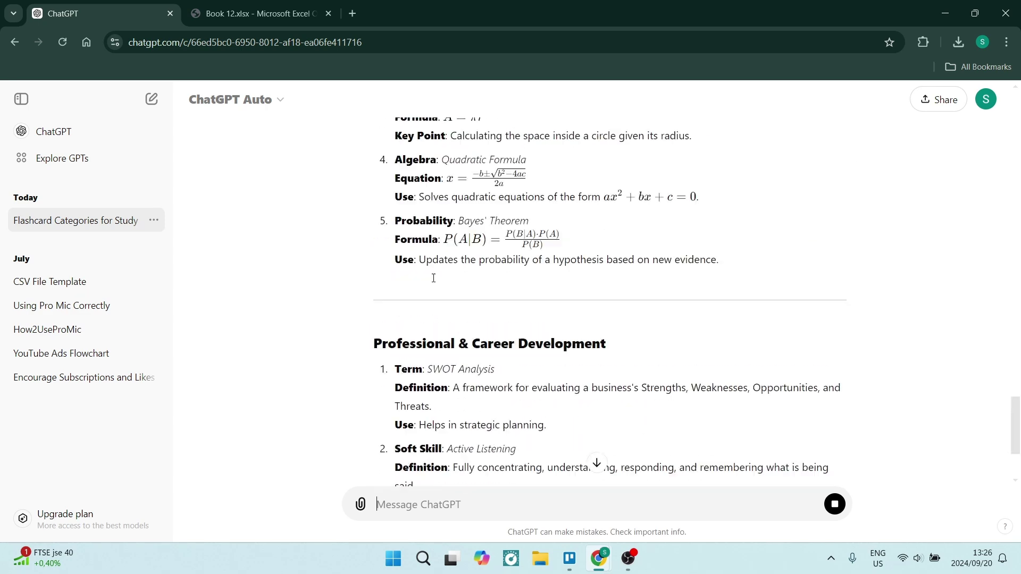
scroll(434, 279, "down", 6)
scroll(434, 282, "up", 7)
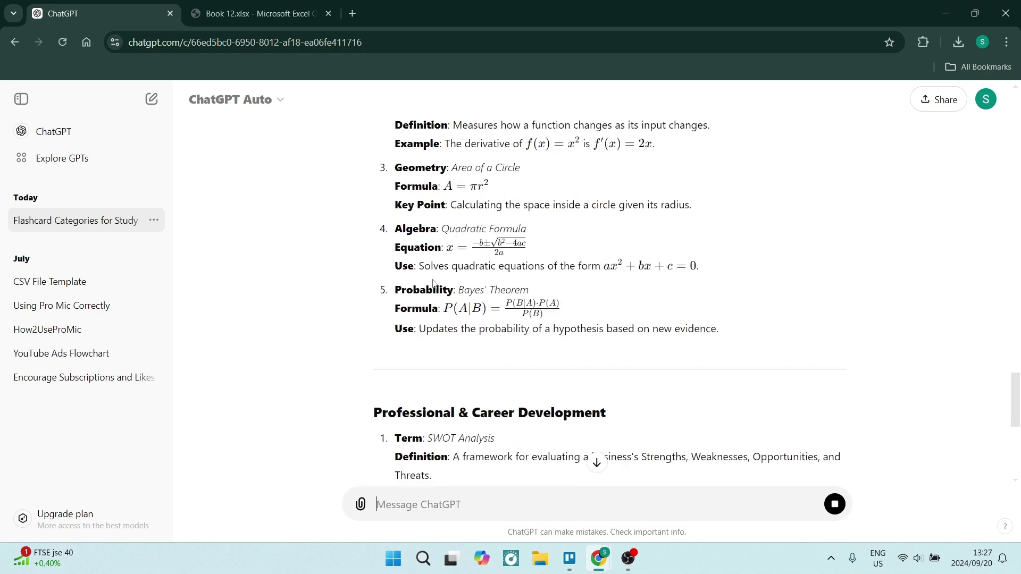
scroll(434, 283, "up", 6)
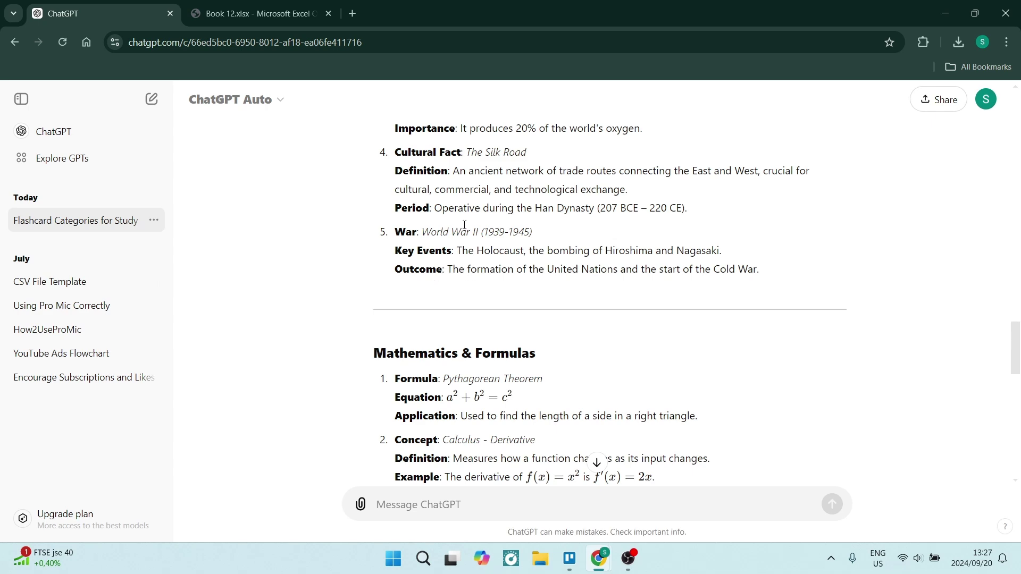
scroll(464, 225, "down", 15)
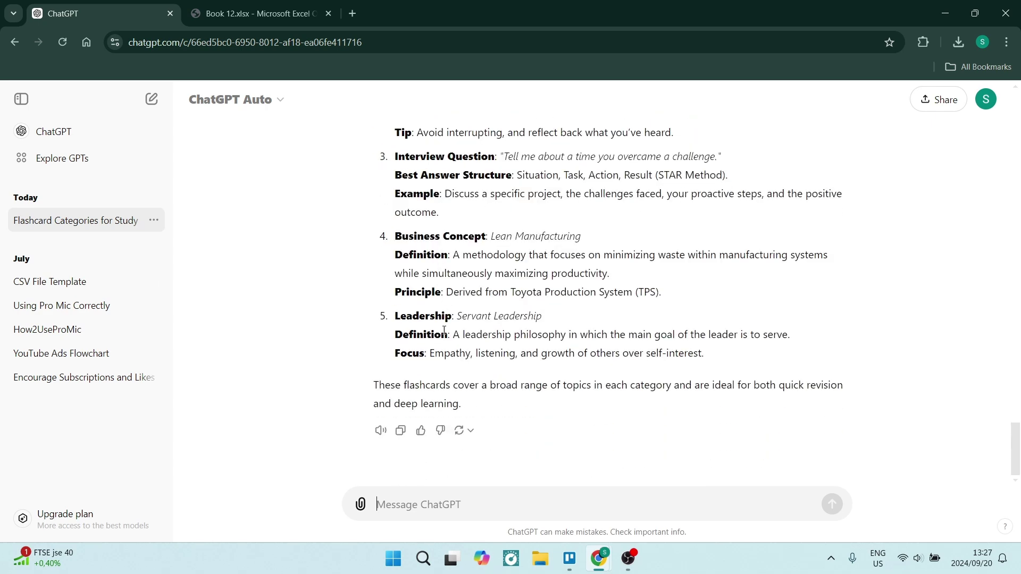
scroll(444, 330, "up", 4)
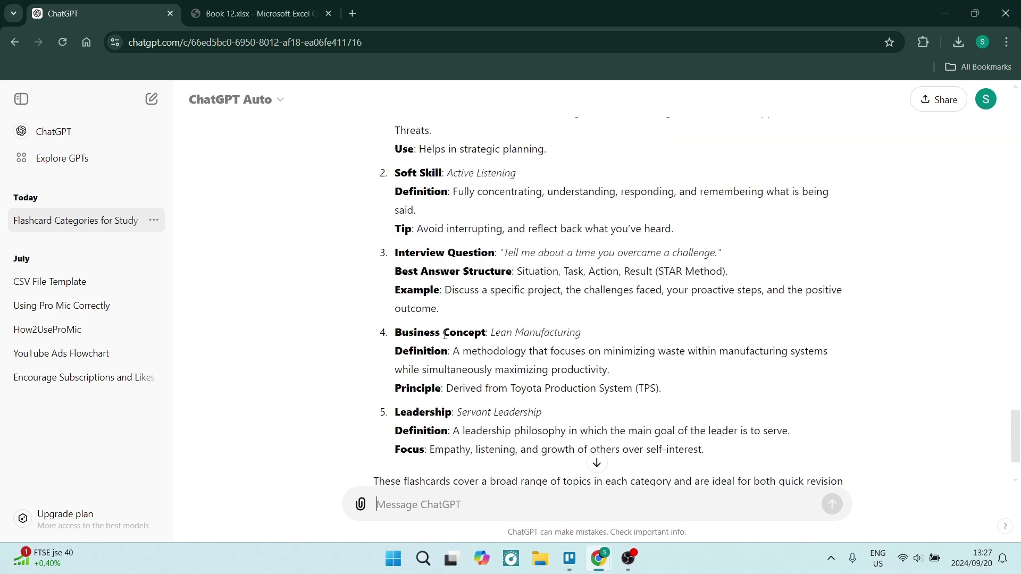
left_click(239, 14)
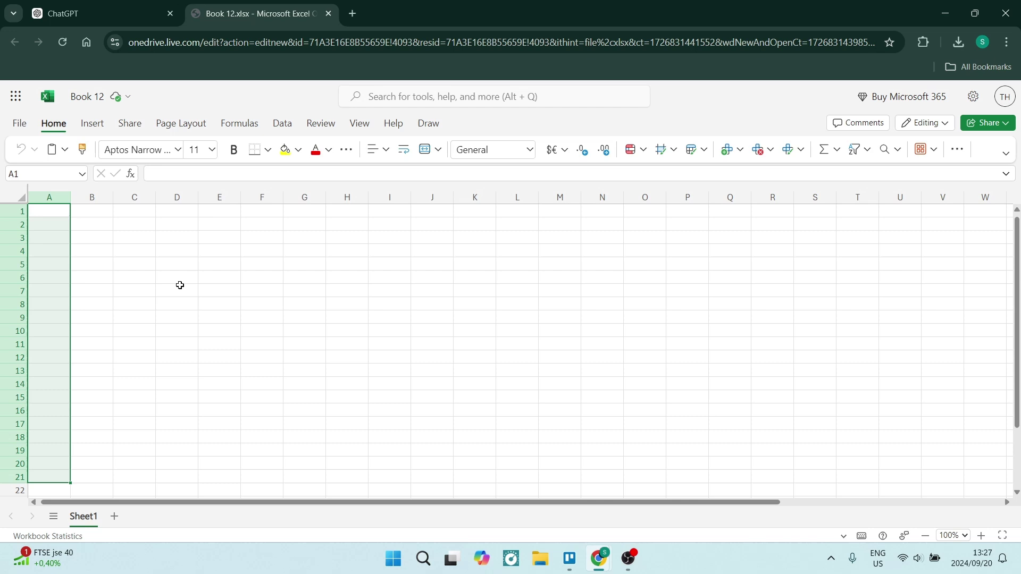
left_click(191, 285)
left_click(38, 215)
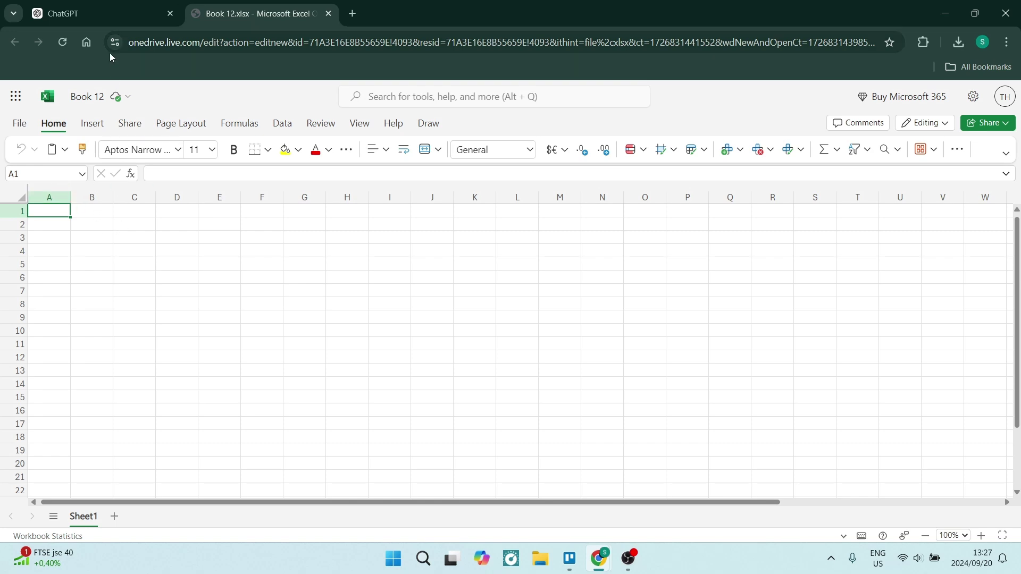
left_click(96, 17)
Ask ChatGPT to convert the flashcards into a format usable in Anki
left_click(434, 498)
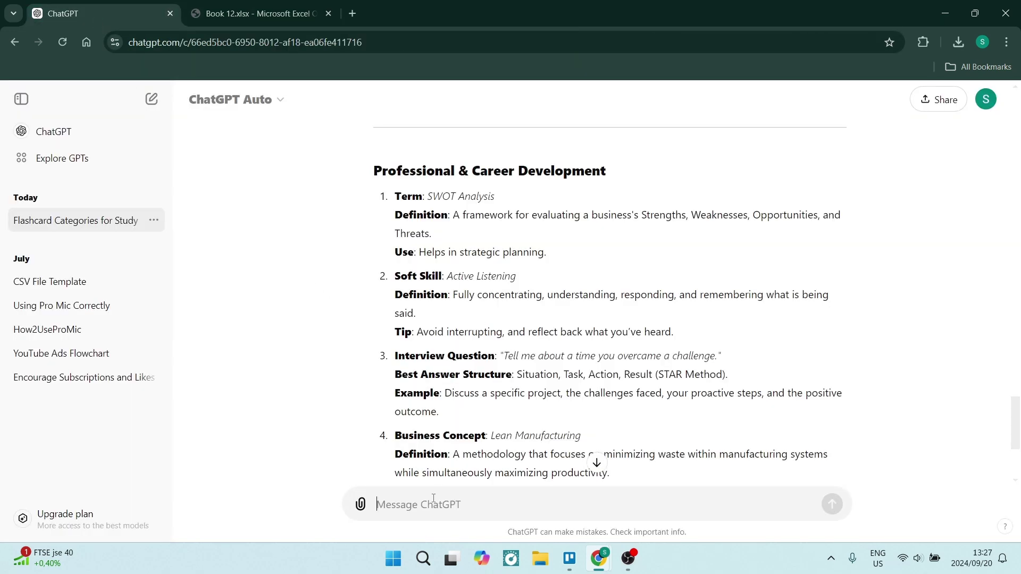
type("con")
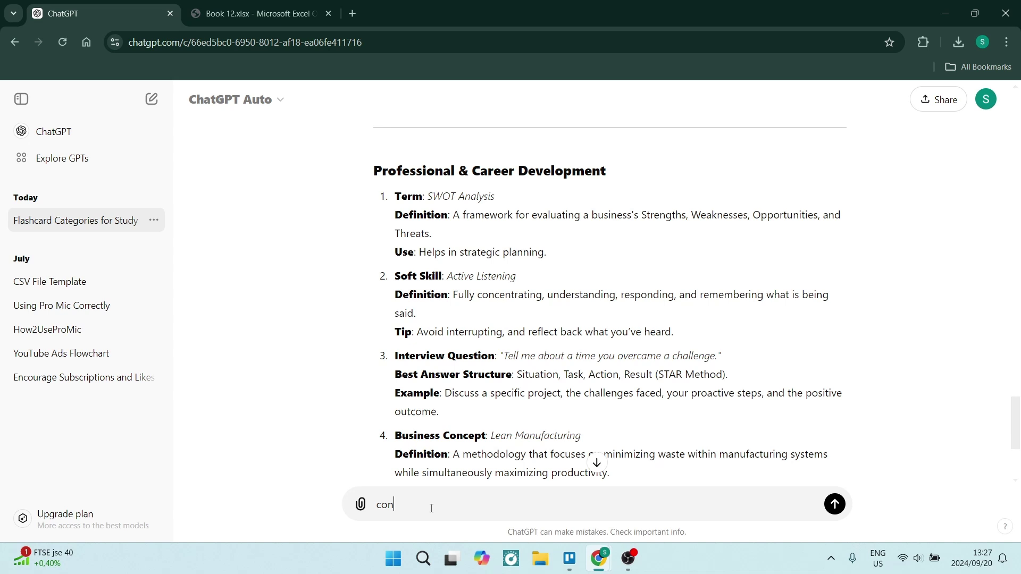
type("vert this into a format that can be used in Anki")
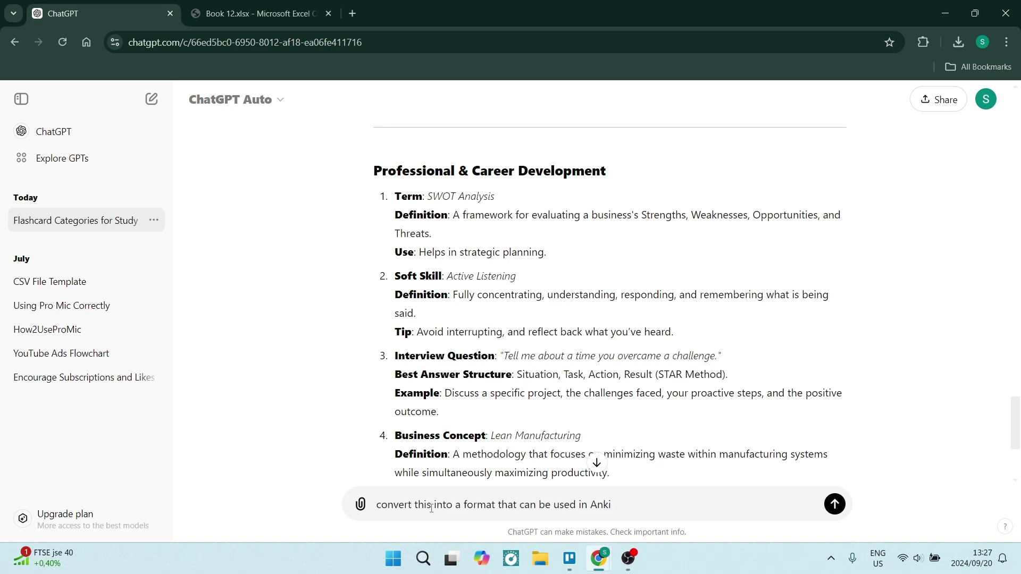
key("Return")
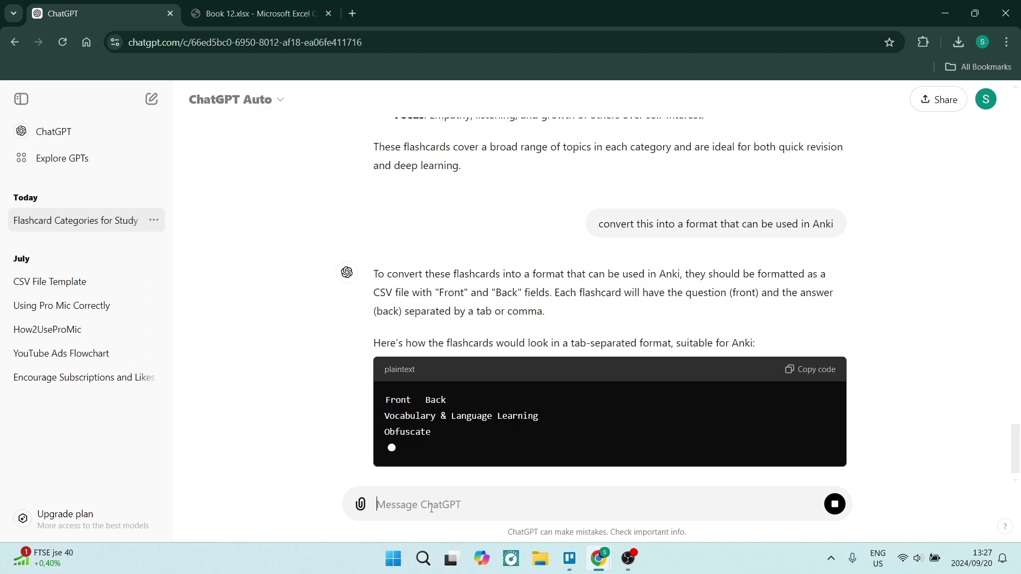
scroll(623, 368, "up", 10)
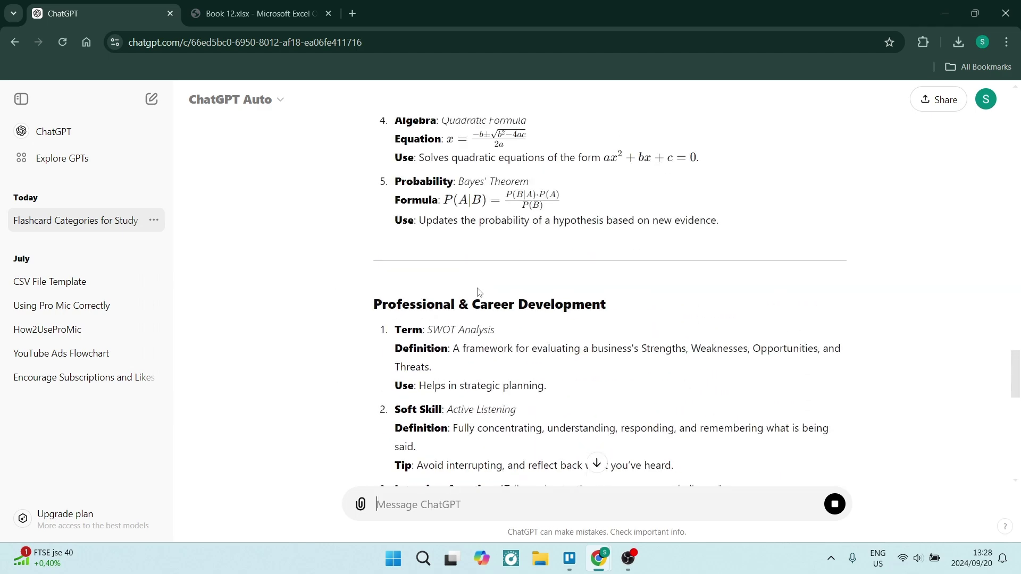
scroll(481, 290, "up", 3)
scroll(478, 289, "up", 4)
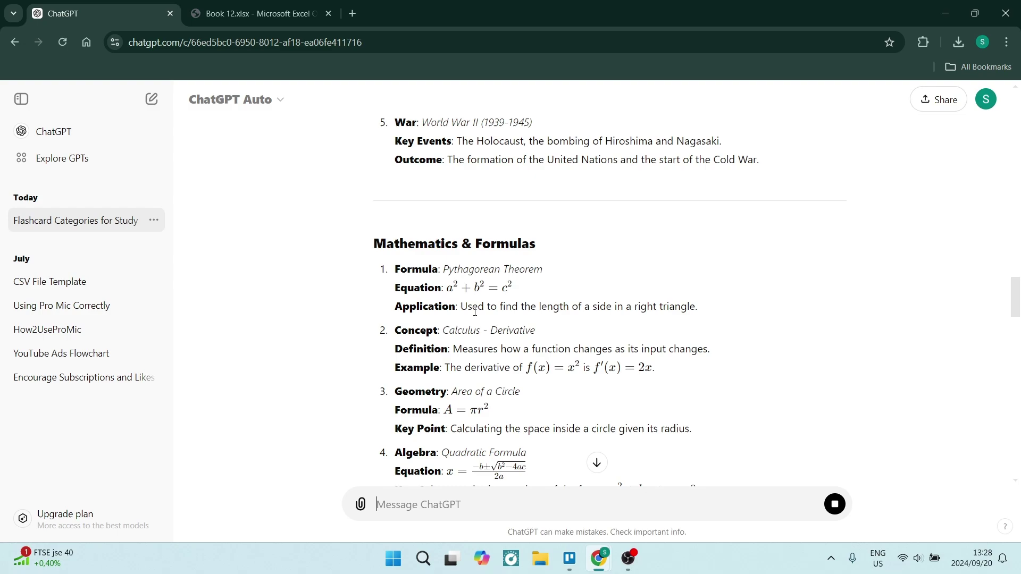
scroll(474, 310, "up", 4)
scroll(462, 326, "down", 15)
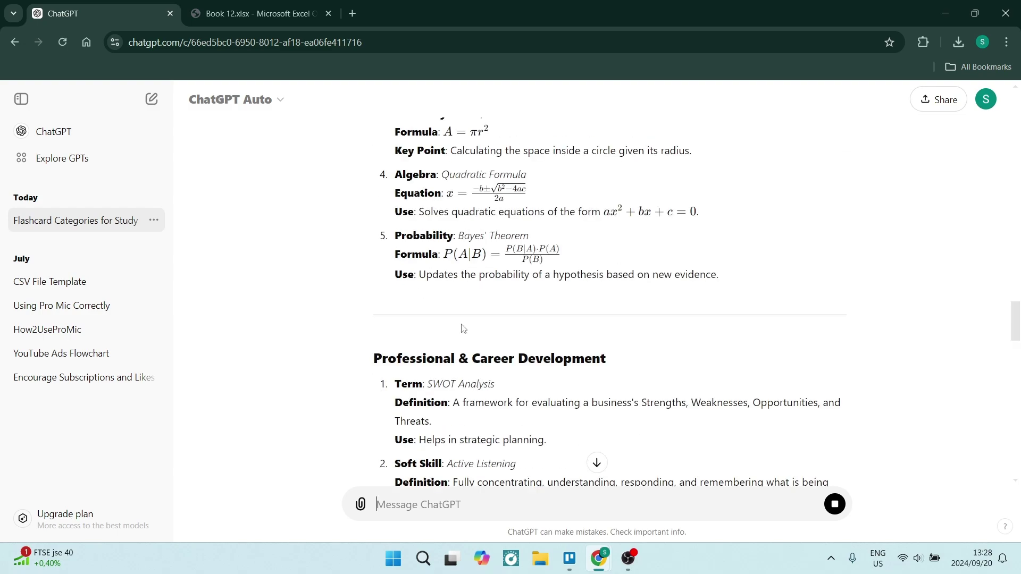
scroll(462, 330, "down", 4)
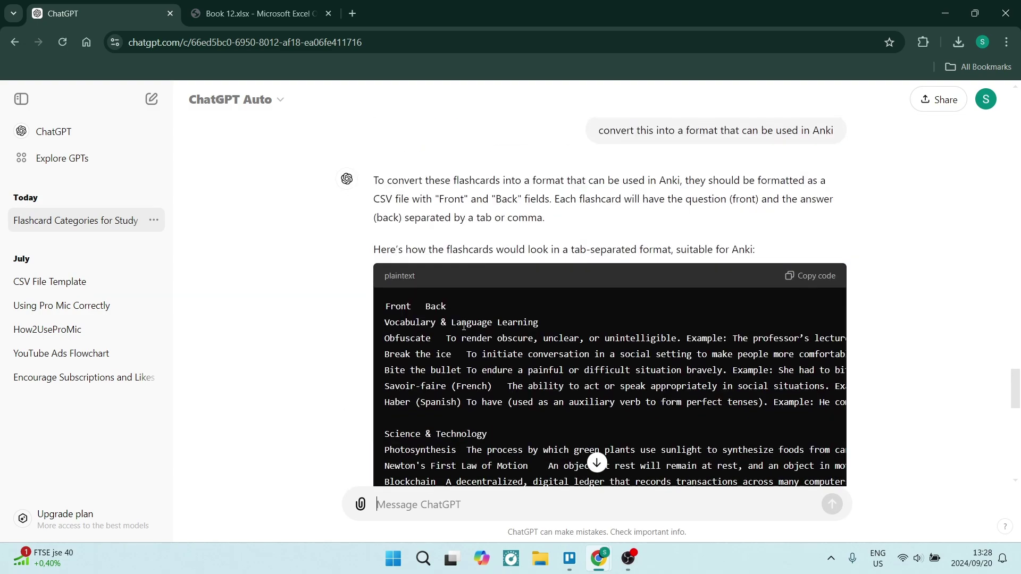
scroll(464, 329, "up", 1)
scroll(464, 326, "up", 2)
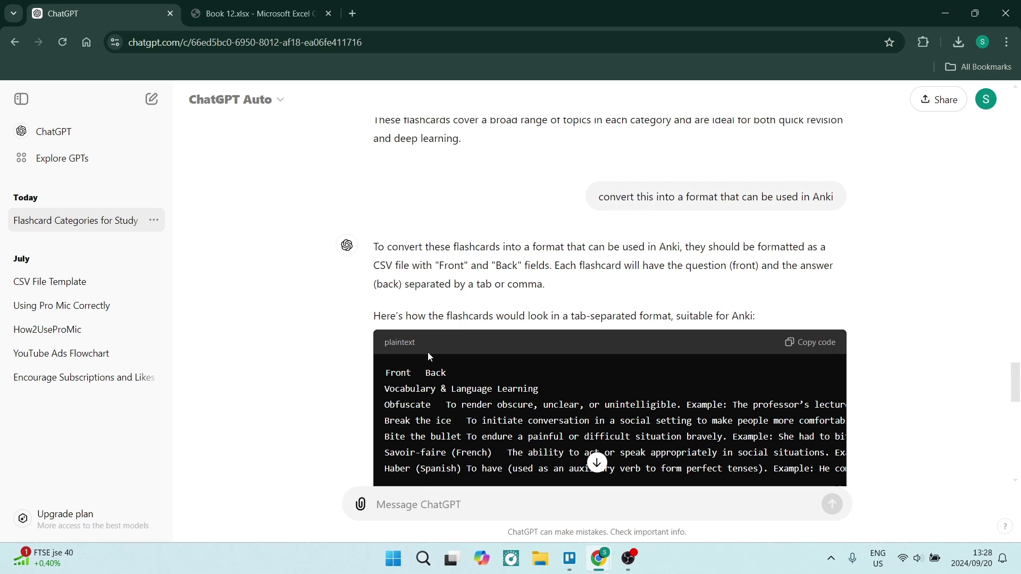
scroll(440, 376, "down", 1)
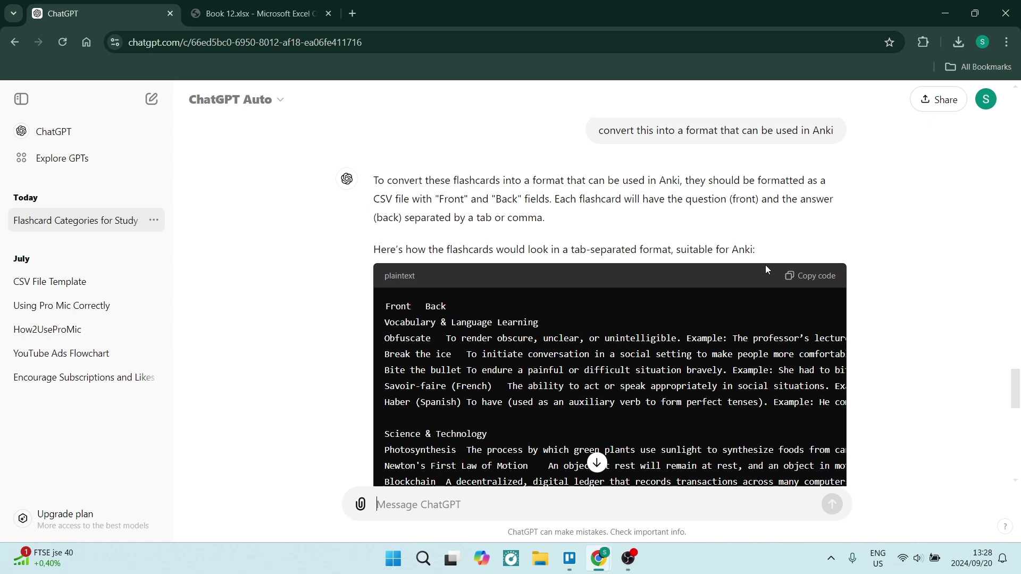
Copy the tab-separated Anki flashcard list and switch to the blank Book 12 workbook
left_click(806, 281)
scroll(575, 254, "down", 2)
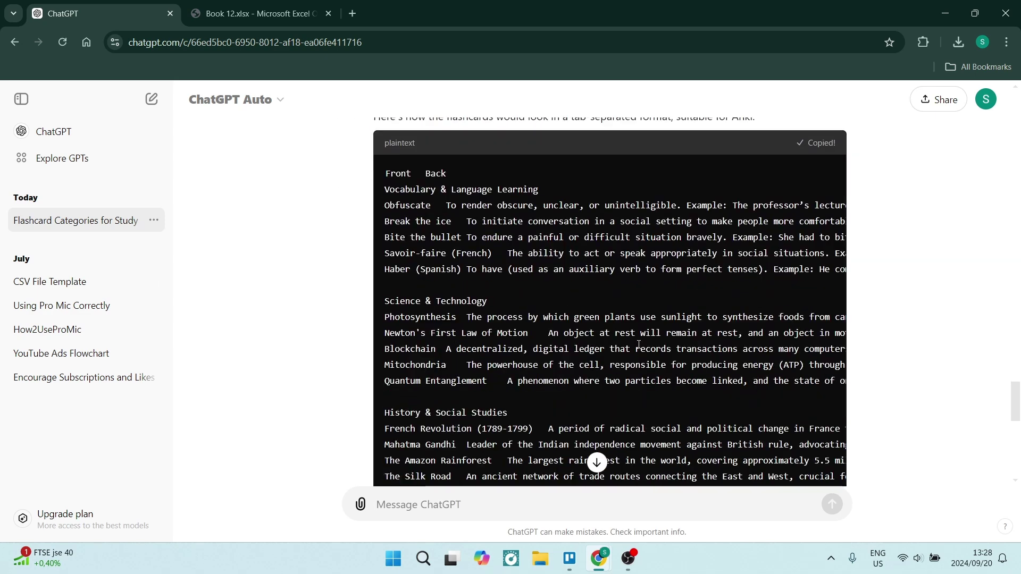
scroll(638, 345, "down", 10)
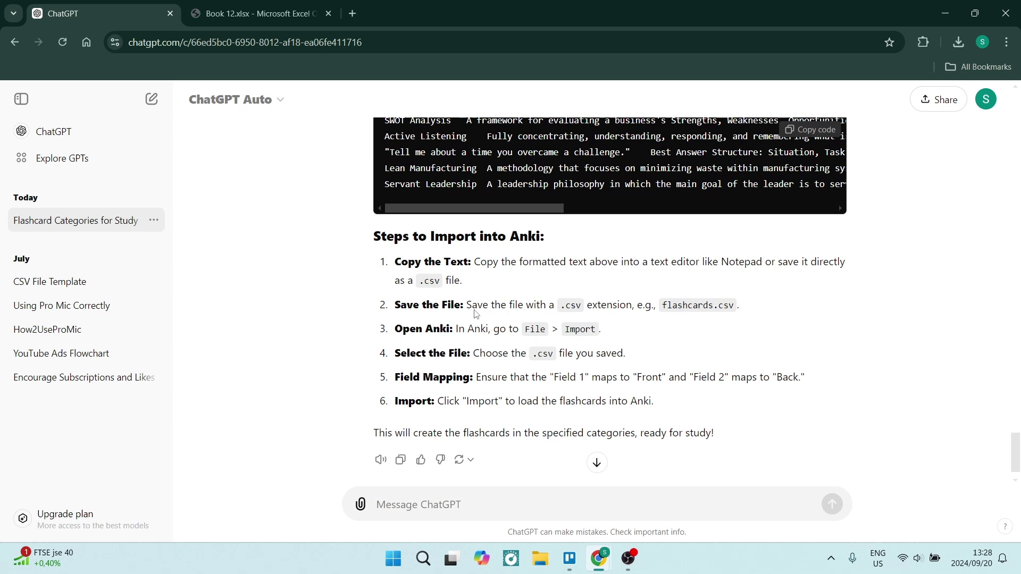
scroll(457, 255, "down", 1)
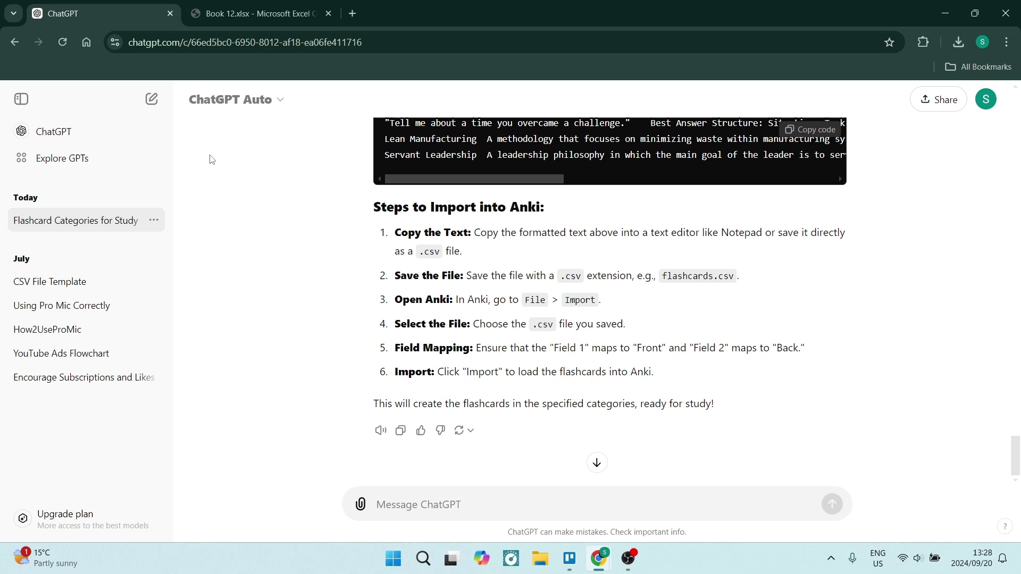
left_click(274, 16)
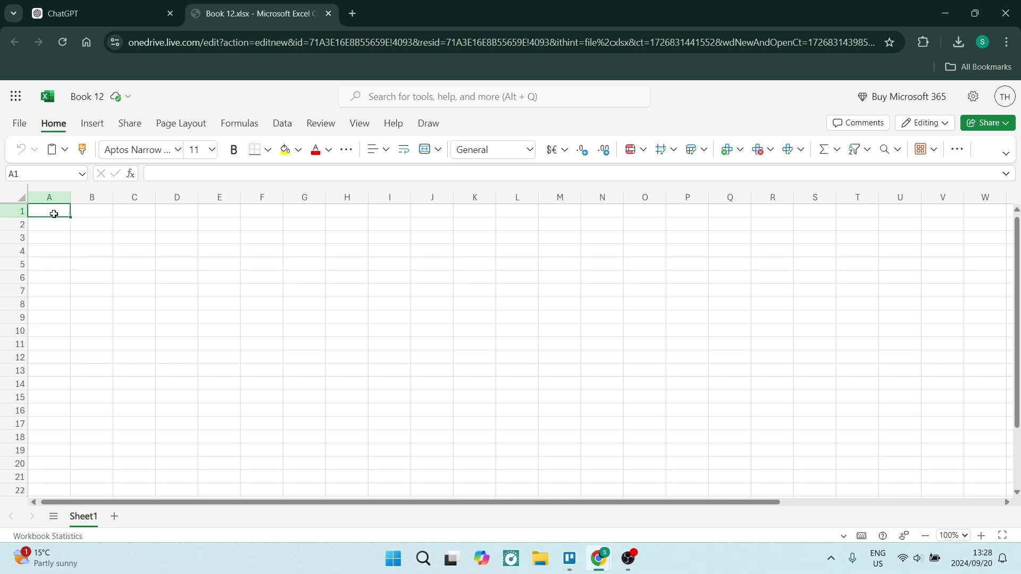
Paste the flashcards into the sheet and rename the workbook 'Flashcards ChatGPT'
key("ctrl+v")
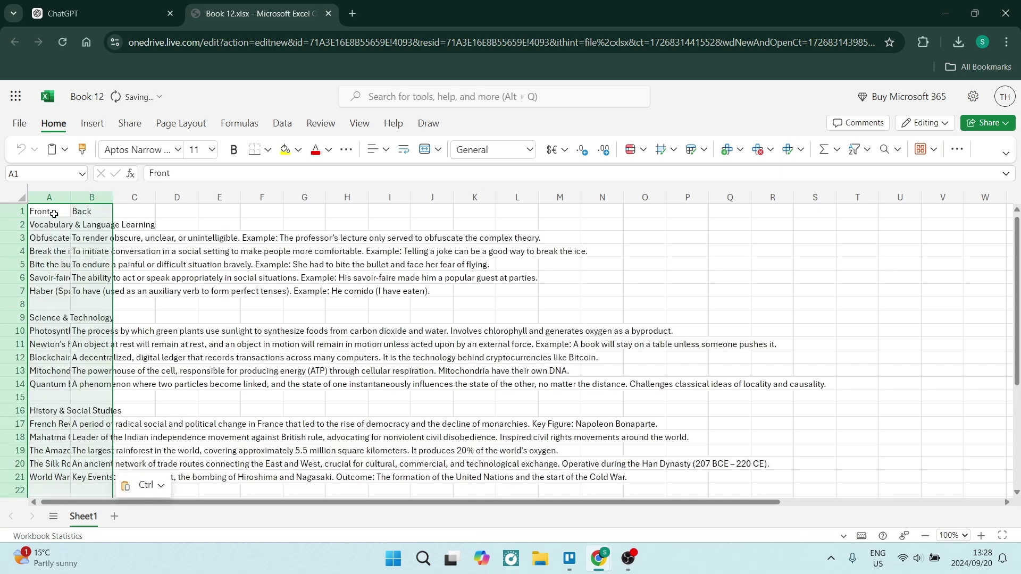
left_click(85, 97)
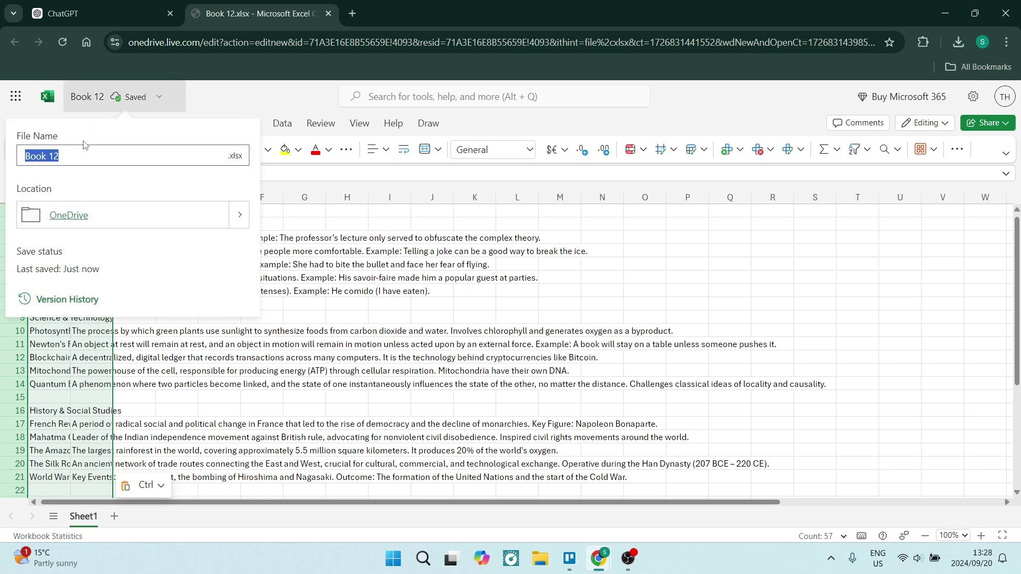
type("Flas")
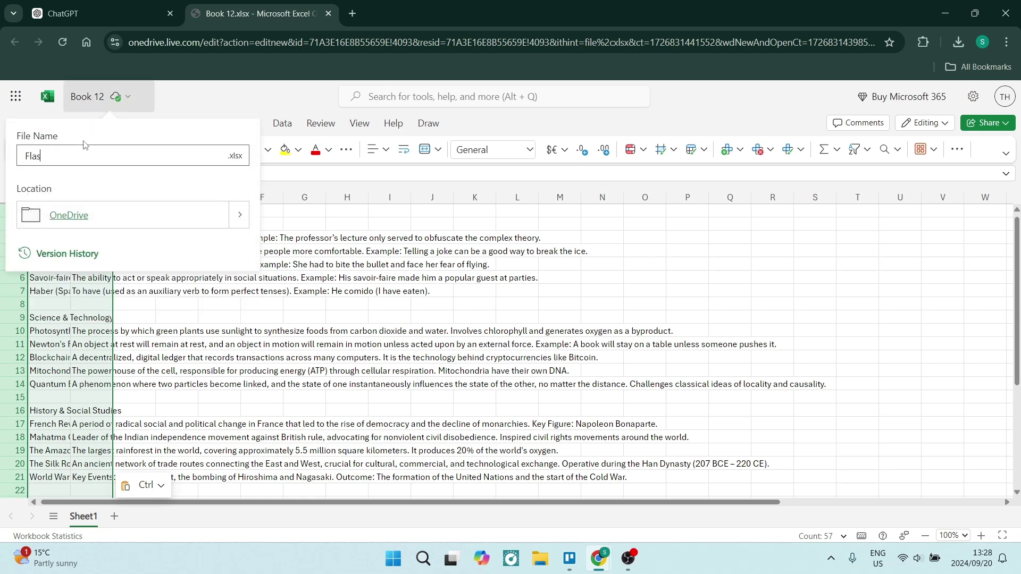
type("hcards ChatGPT")
key("Return")
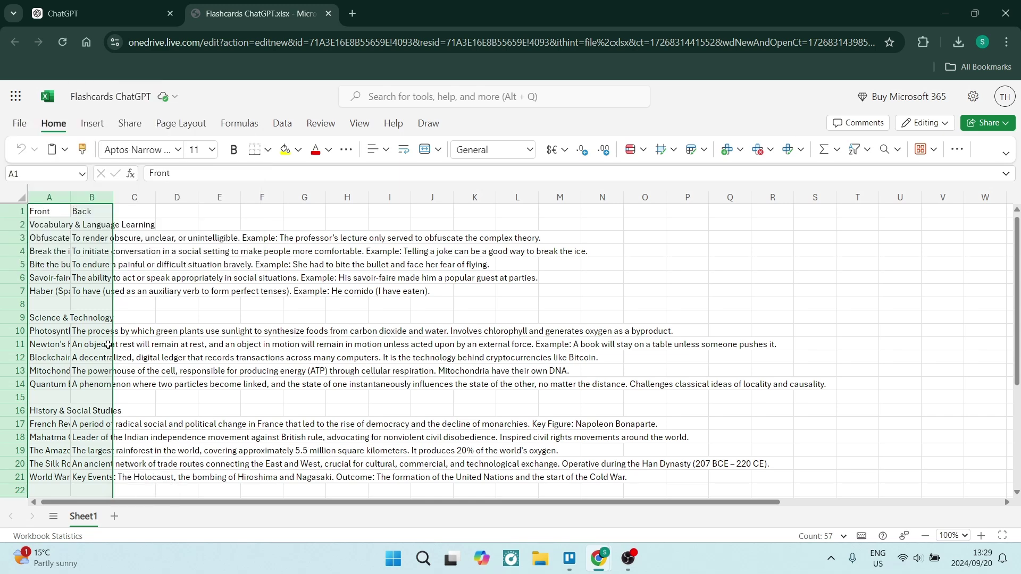
Download the sheet as a CSV file and minimize the browser to show the desktop
left_click(19, 123)
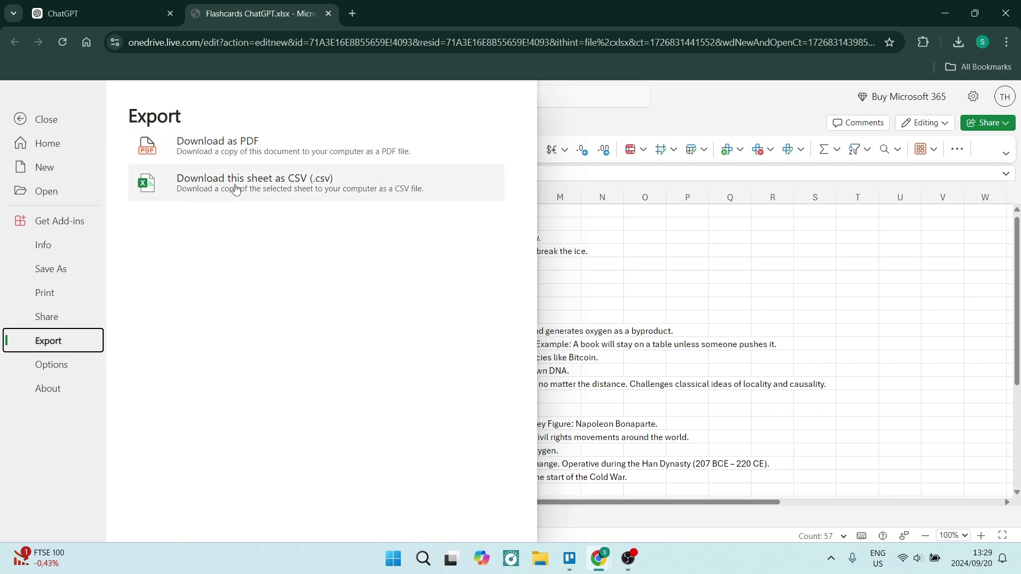
left_click(316, 192)
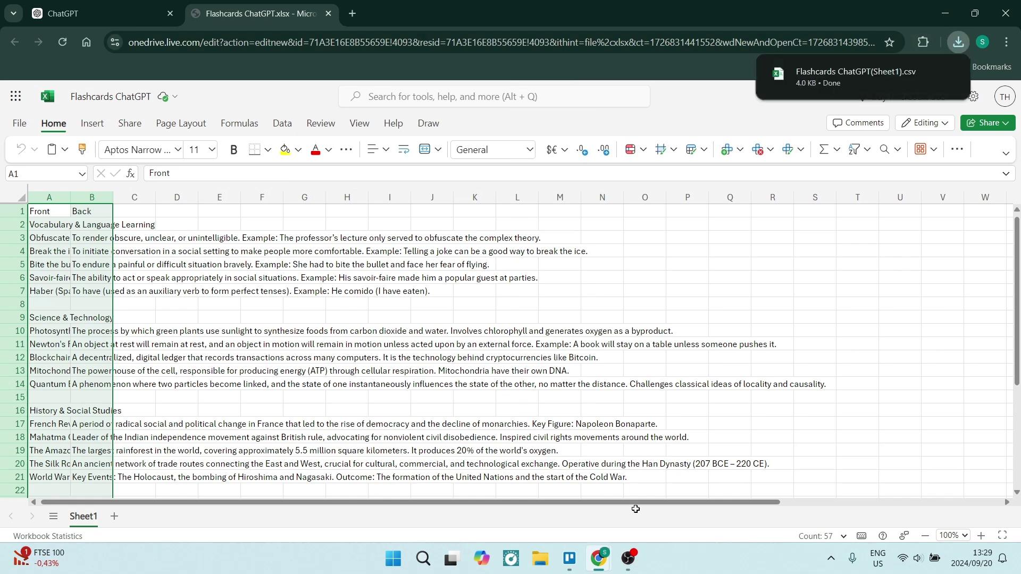
key("super+Down")
key("super+Down")
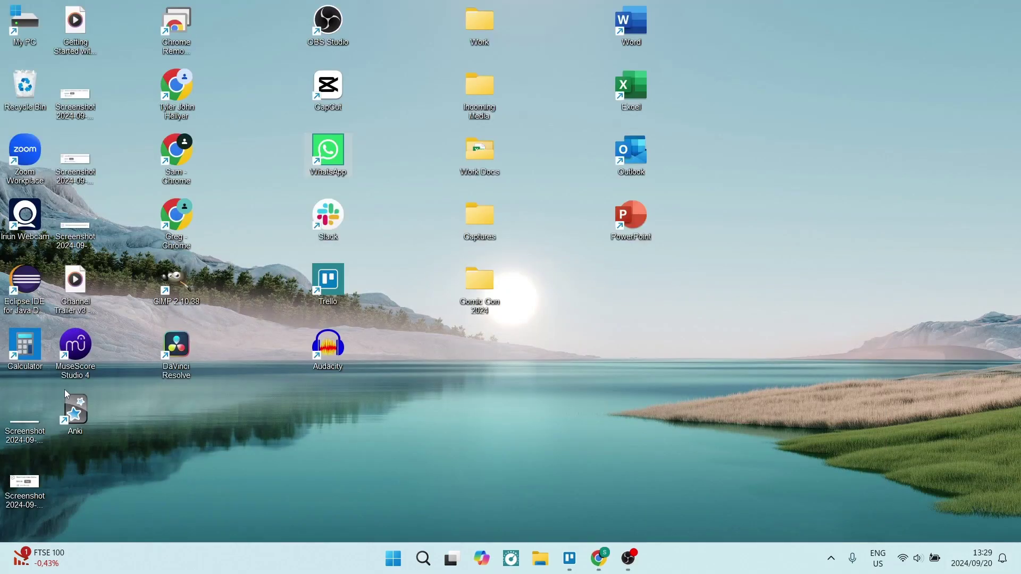
Launch Anki and import Flashcards ChatGPT(Sheet1).csv, which fails as invalid UTF-8, then return to the workbook
double_click(79, 414)
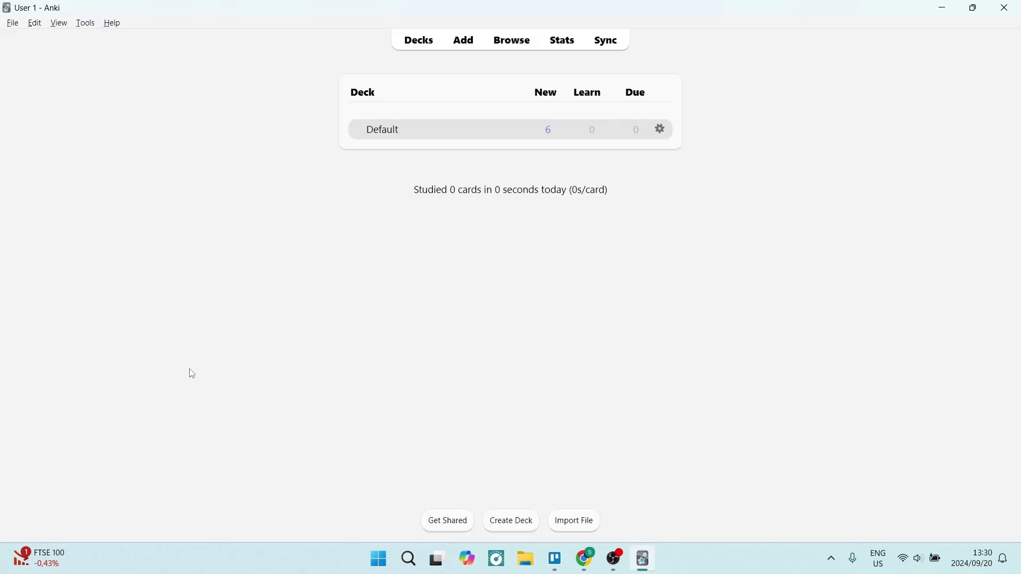
left_click(568, 526)
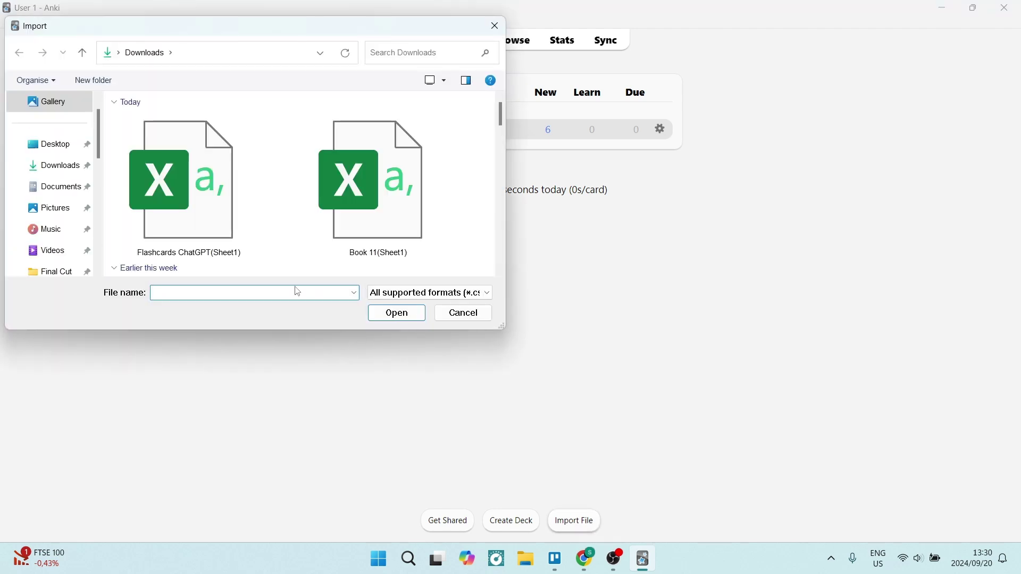
left_click(170, 184)
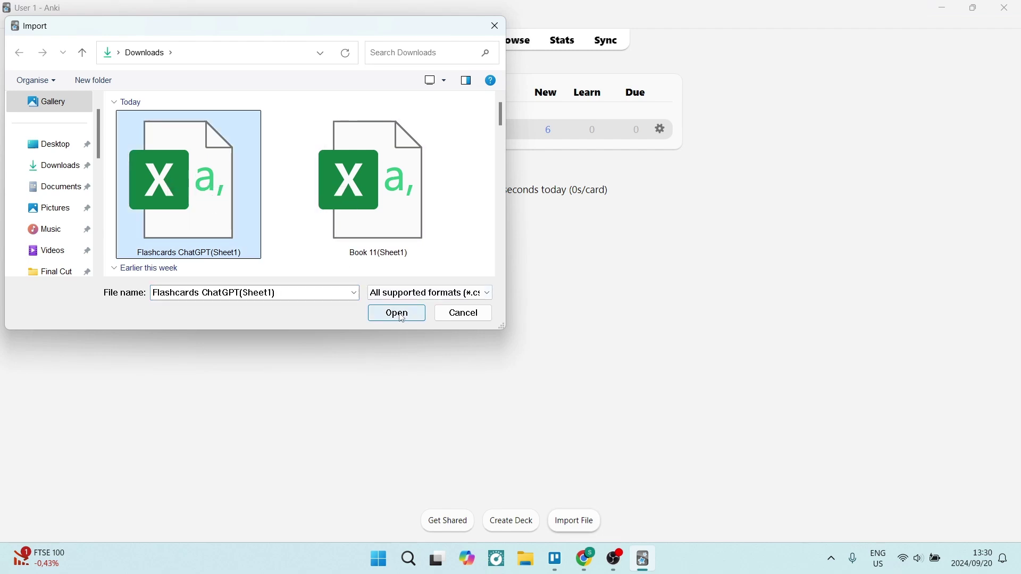
left_click(398, 315)
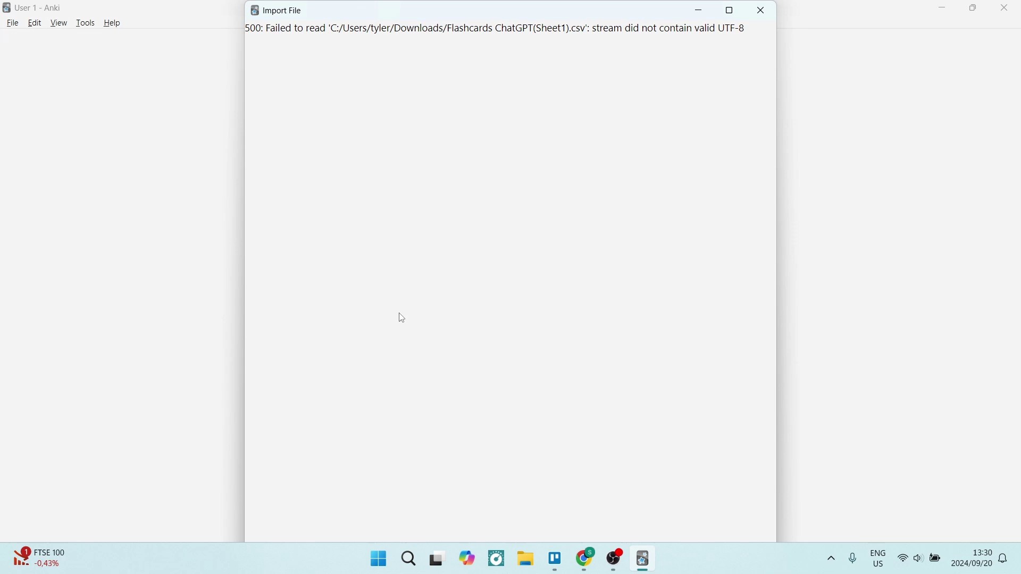
mouse_move(582, 568)
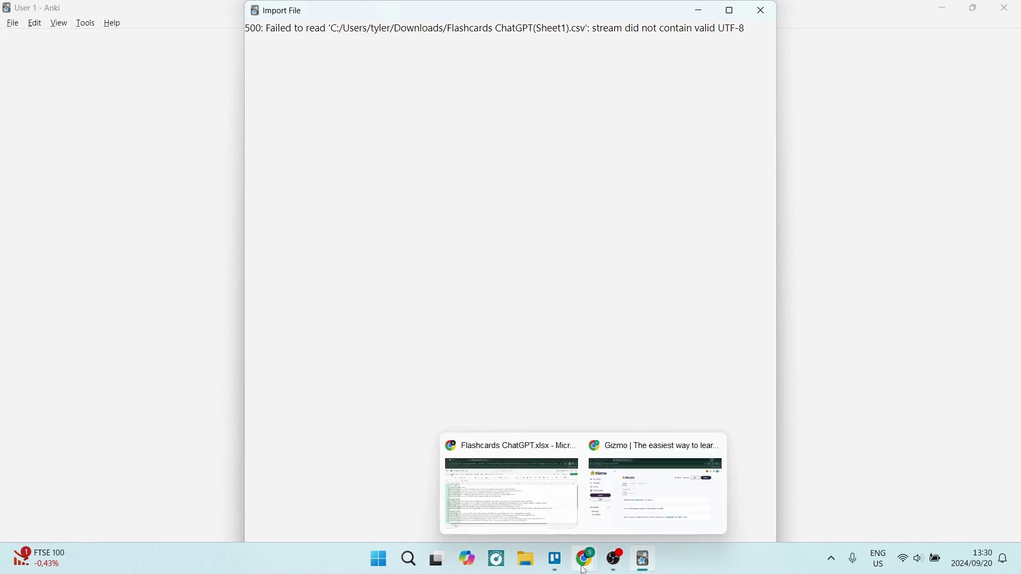
left_click(519, 497)
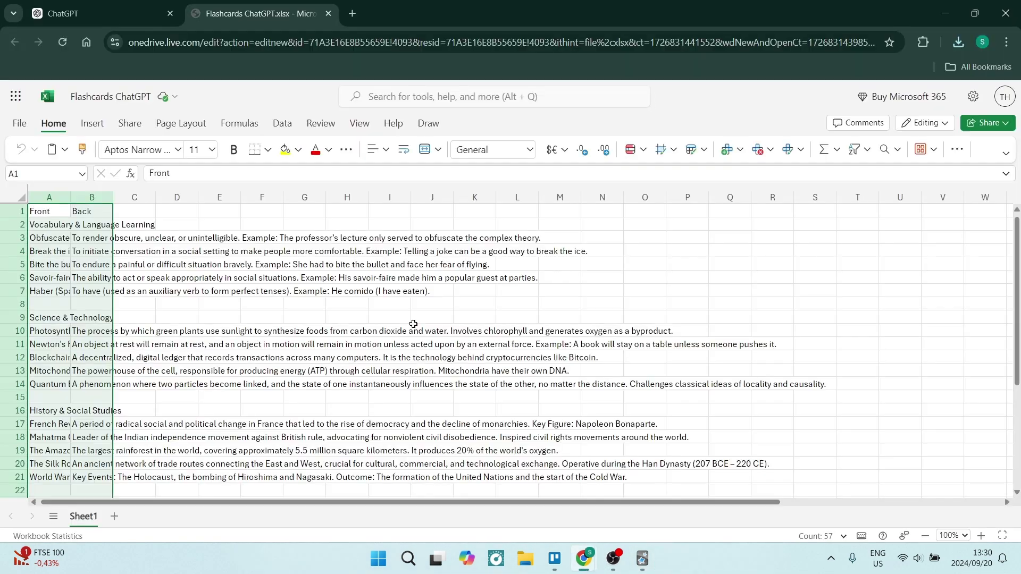
Switch to the ChatGPT conversation to reread its six steps for importing a CSV into Anki
left_click(101, 13)
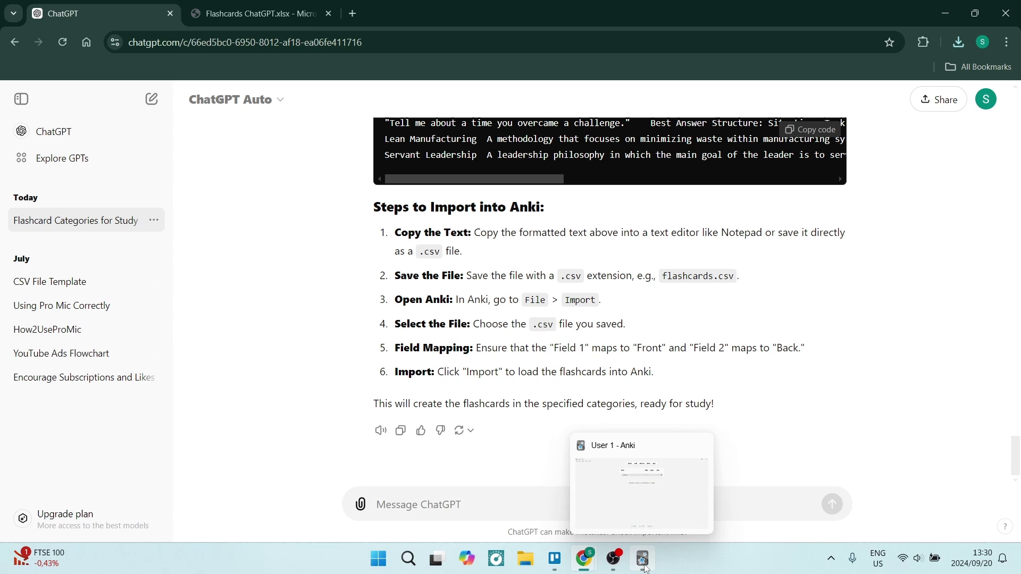
Reopen Anki's Import File dialog and select Flashcards ChatGPT(Sheet1) in Downloads
left_click(645, 567)
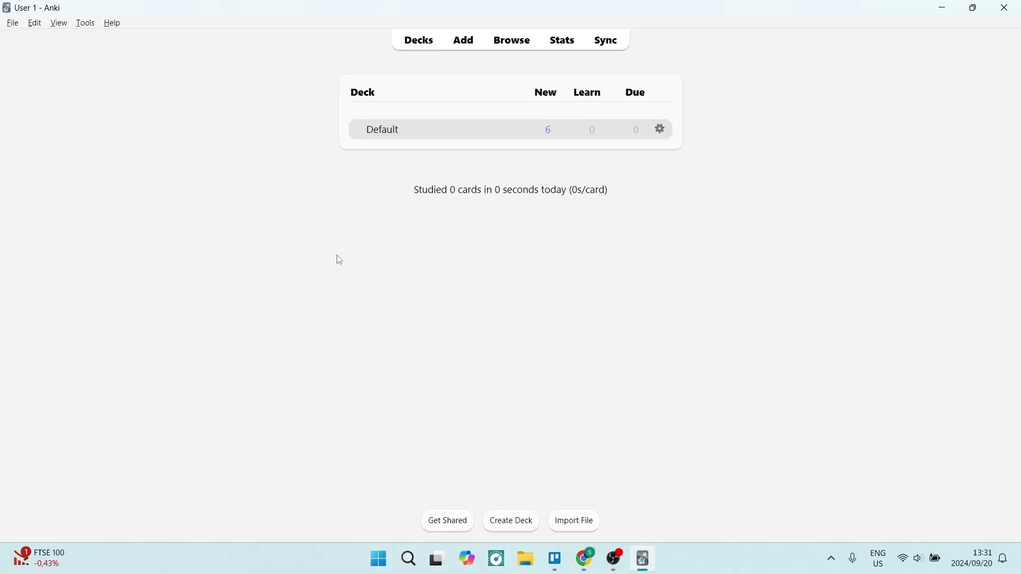
left_click(568, 529)
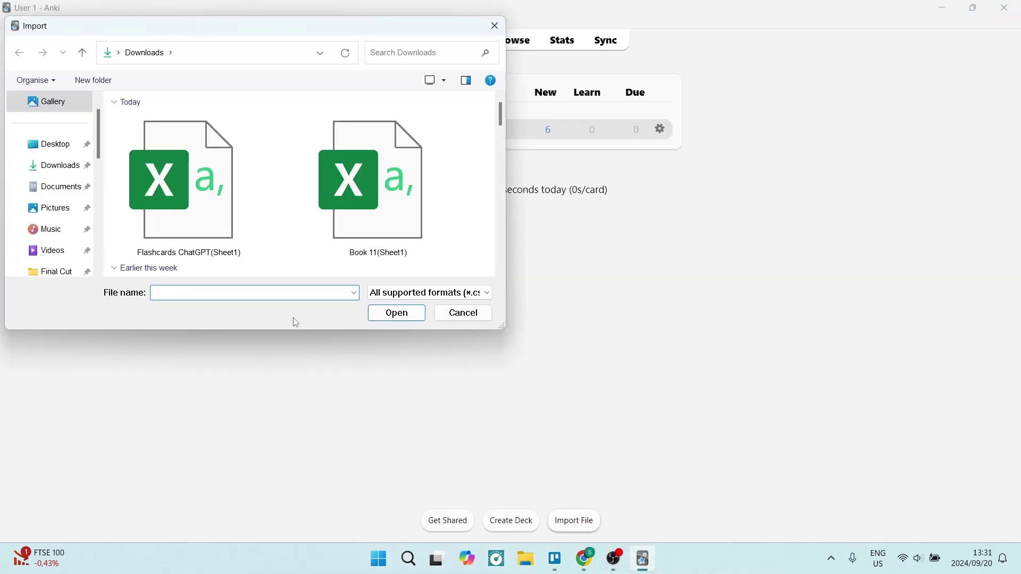
left_click(203, 214)
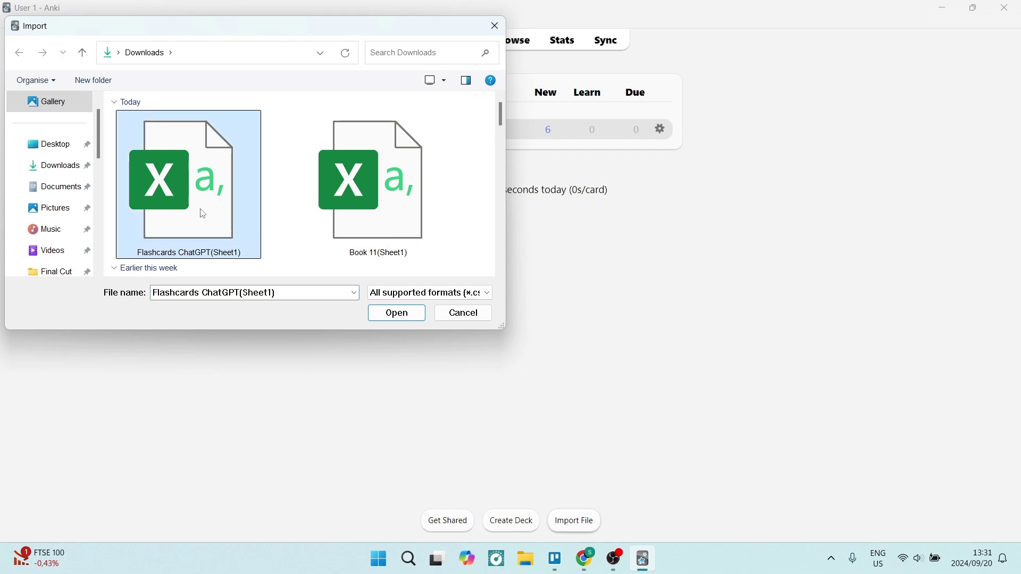